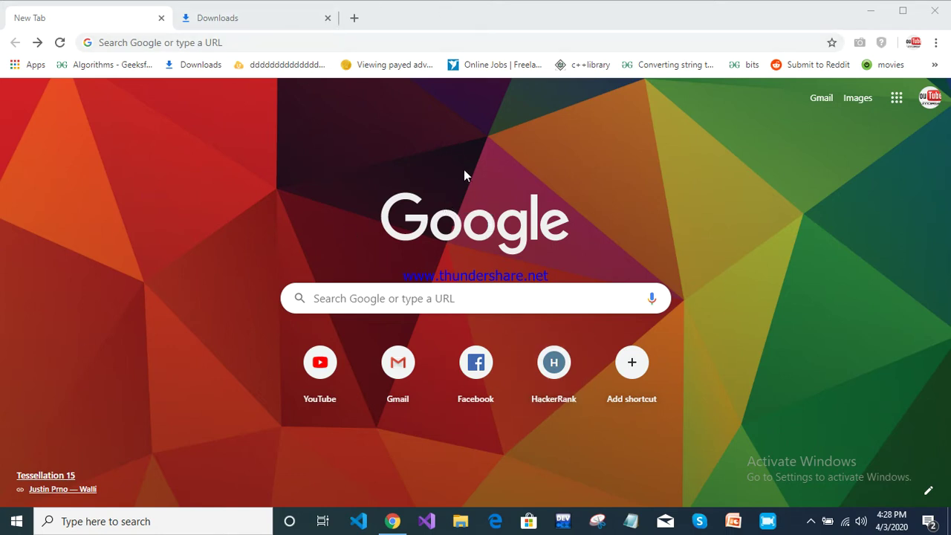
Search the web for "code blocks download for windows" and open the Filehippo result for Code::Blocks 17.12
click(231, 42)
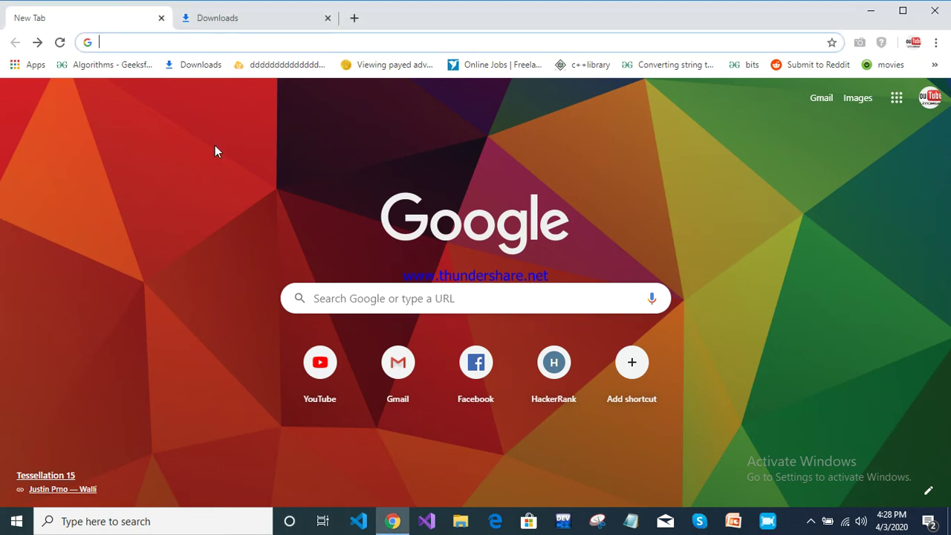
text(code)
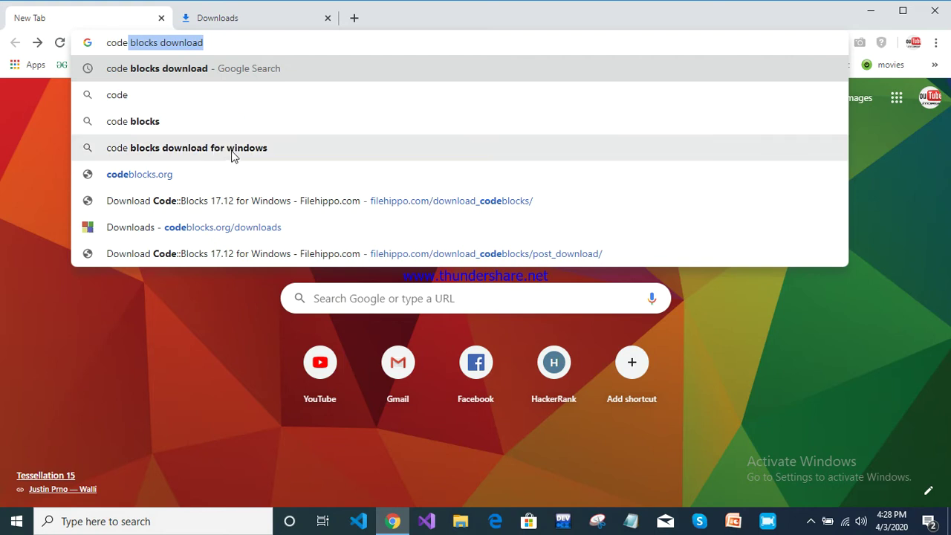
click(239, 151)
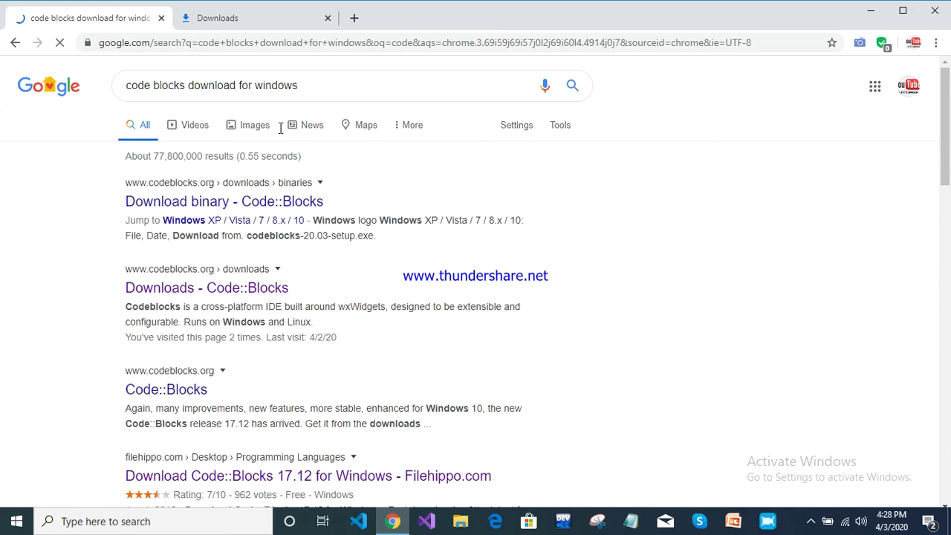
drag(946, 139, 948, 190)
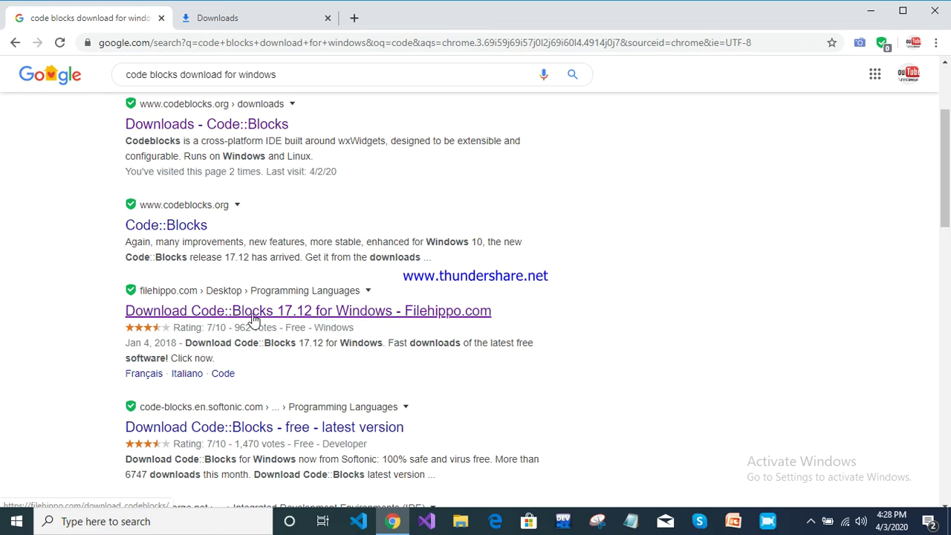
click(287, 318)
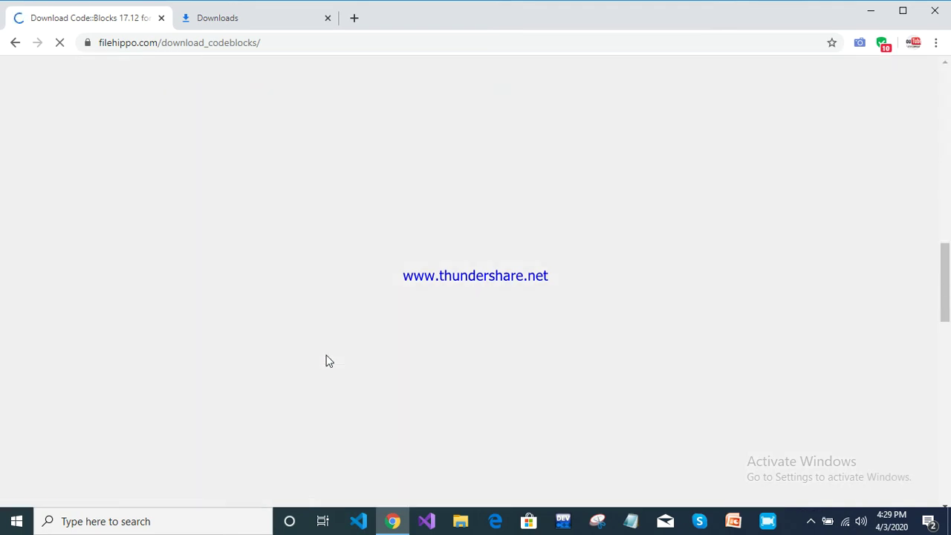
Download the latest version of Code::Blocks 17.12 from its Filehippo page
scroll(327, 362, down, 10)
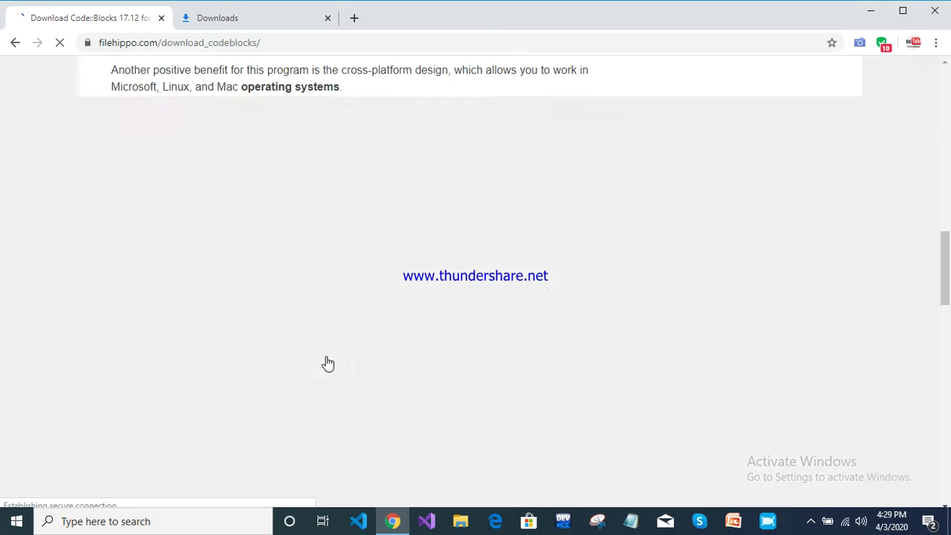
scroll(444, 382, up, 10)
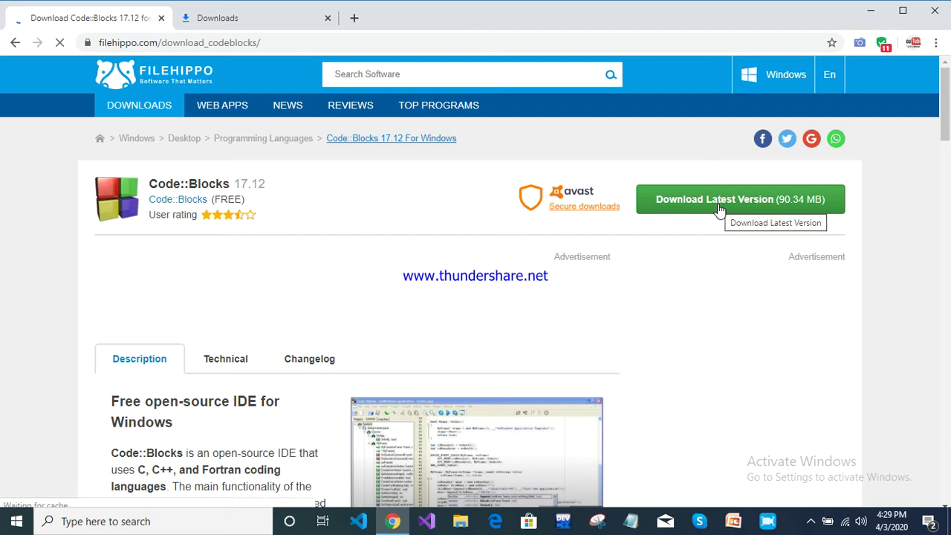
click(731, 204)
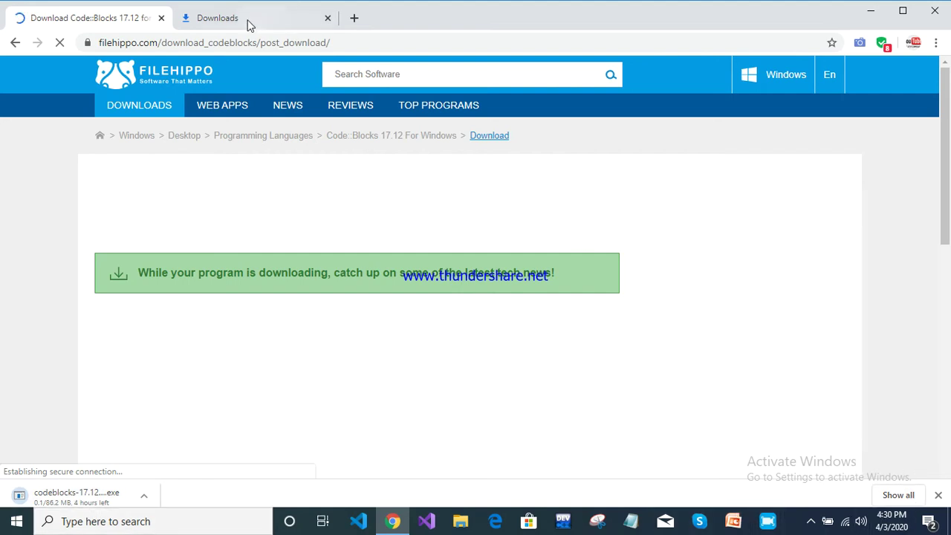
Open the browser's downloads list to check the installer's progress and close the Filehippo page
click(900, 495)
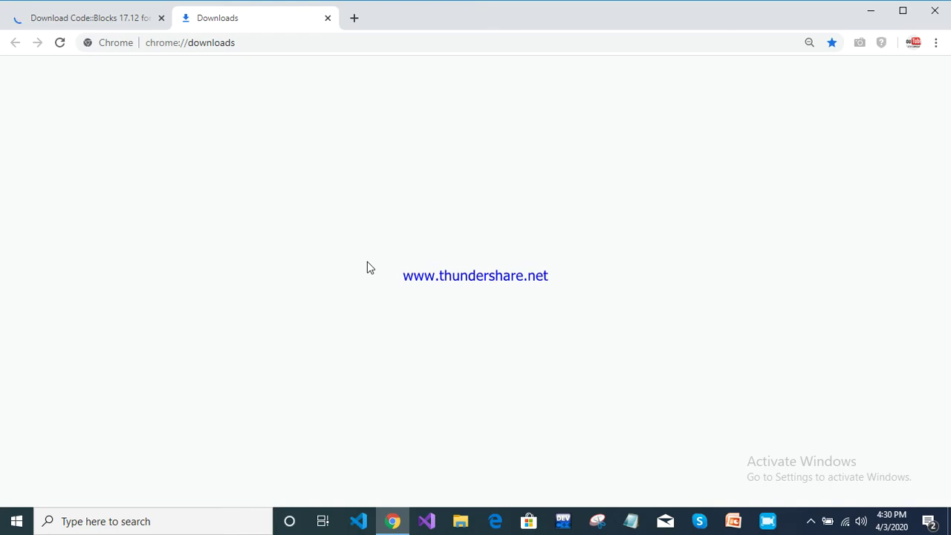
click(937, 43)
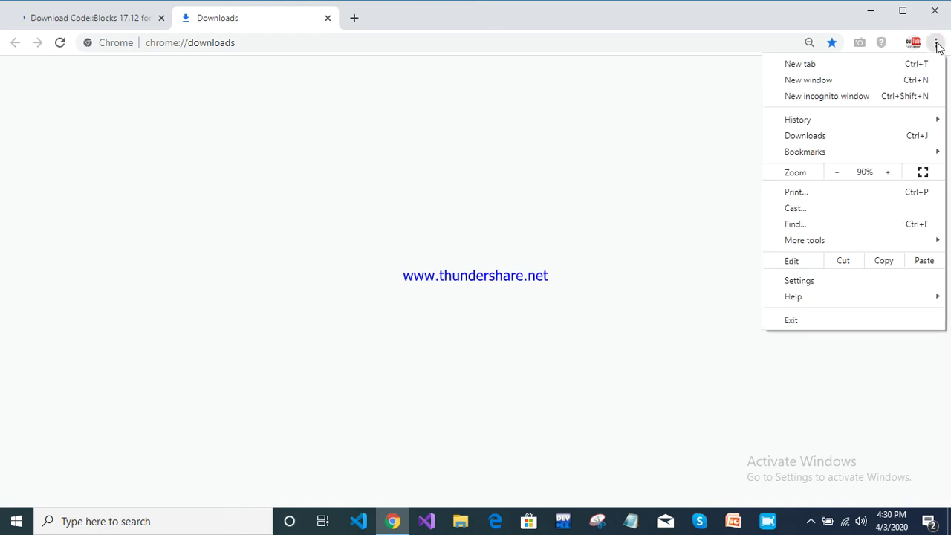
click(829, 140)
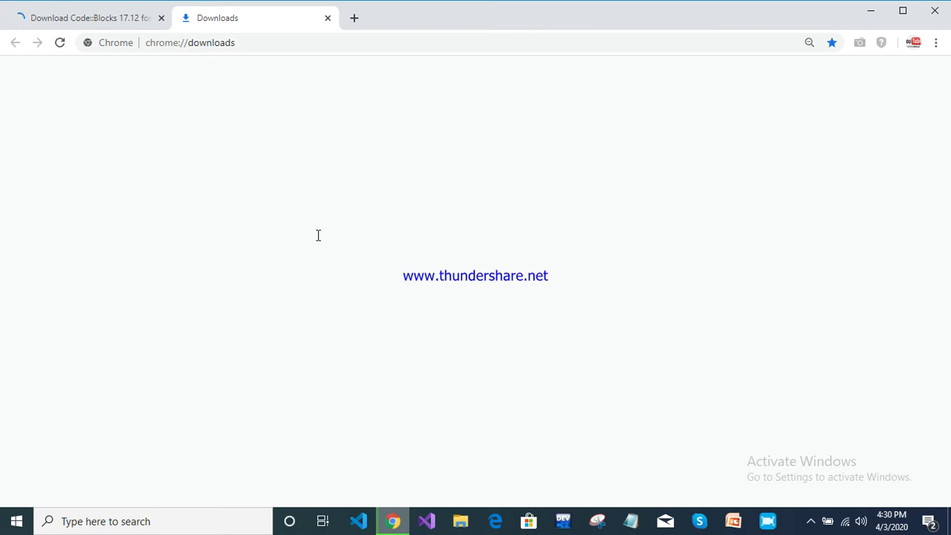
click(94, 24)
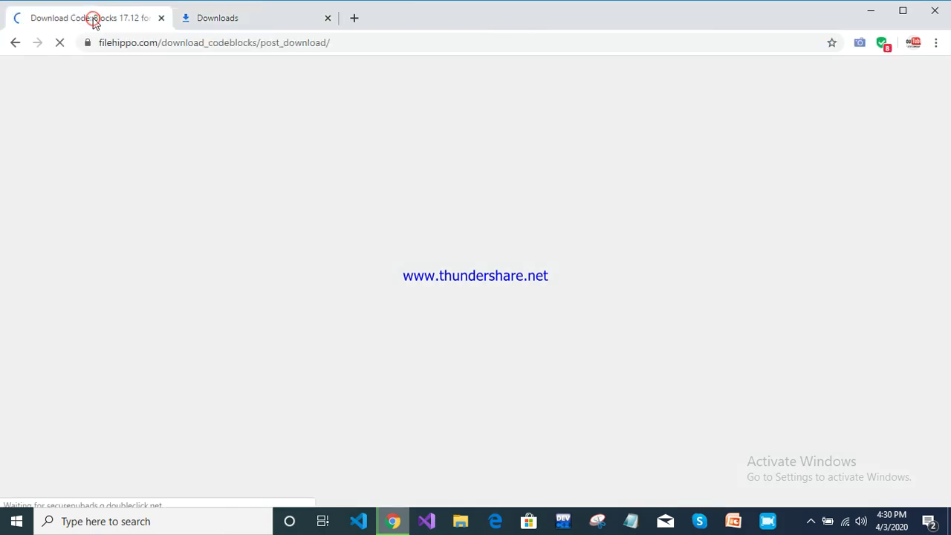
click(161, 19)
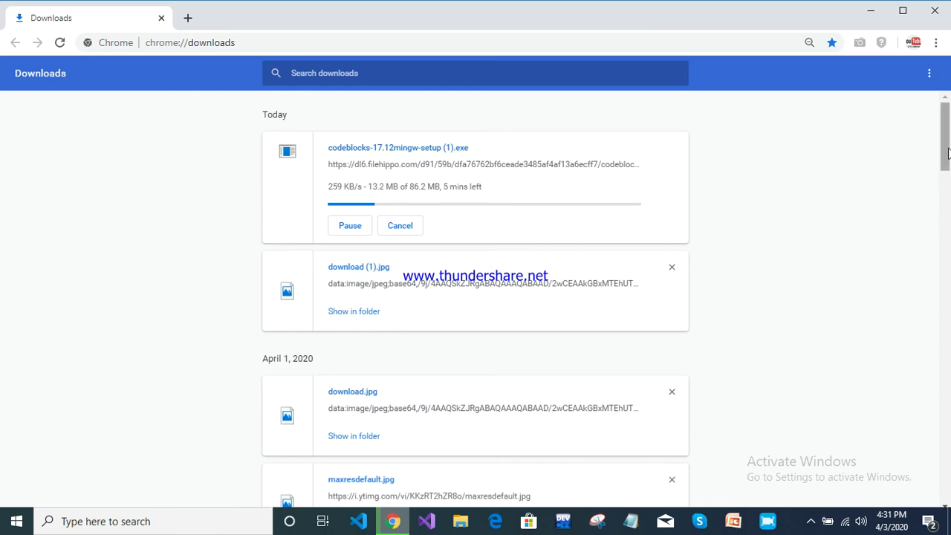
drag(946, 152, 949, 178)
scroll(329, 287, up, 3)
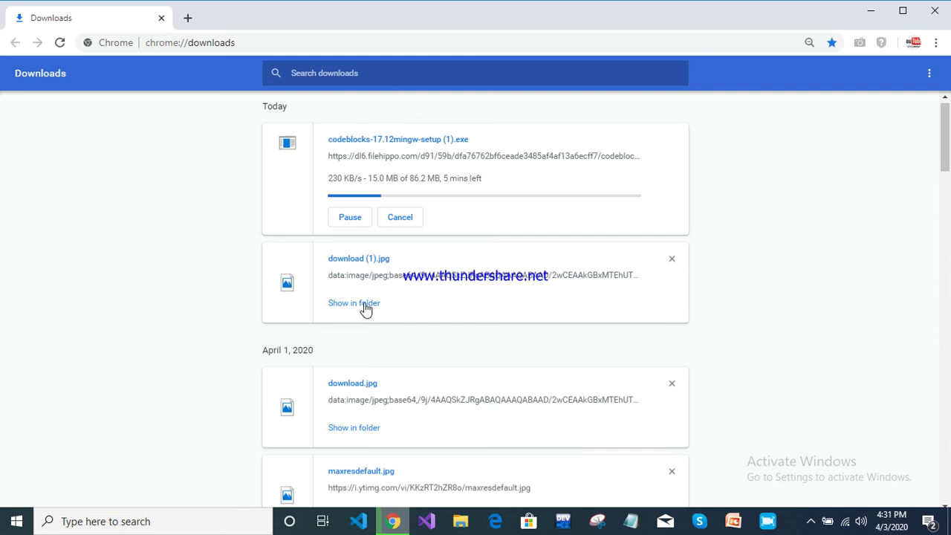
Switch to the Downloads folder in File Explorer, list its files with details and select codeblocks-17.12mingw-setup.exe
click(365, 307)
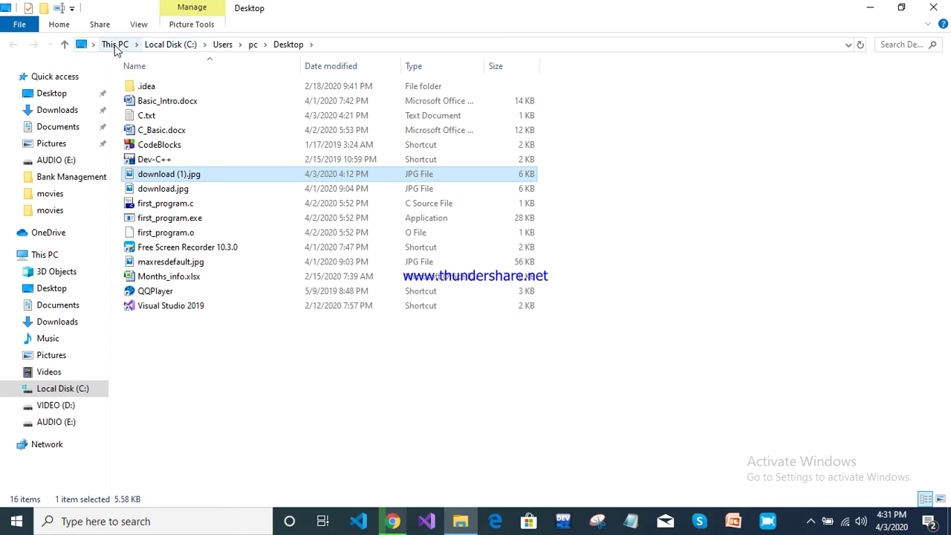
click(52, 323)
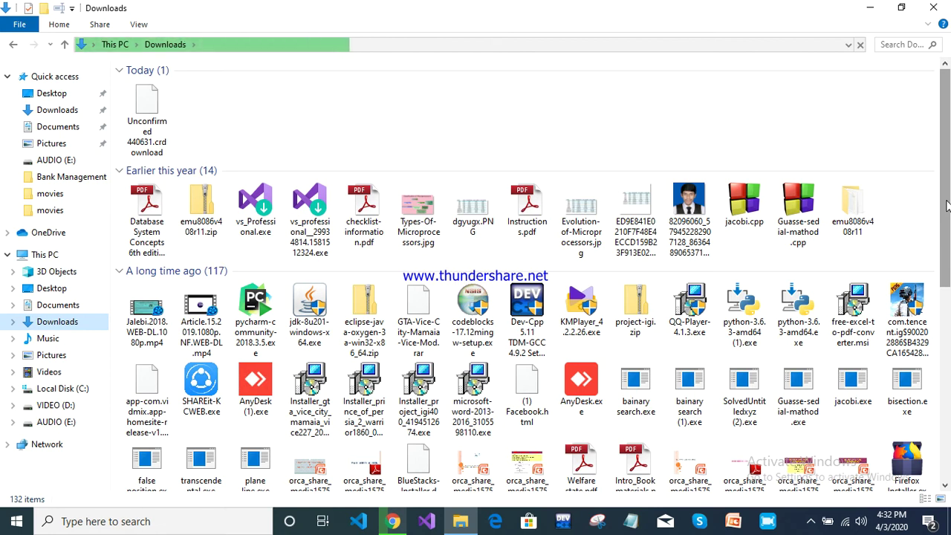
drag(947, 206, 947, 454)
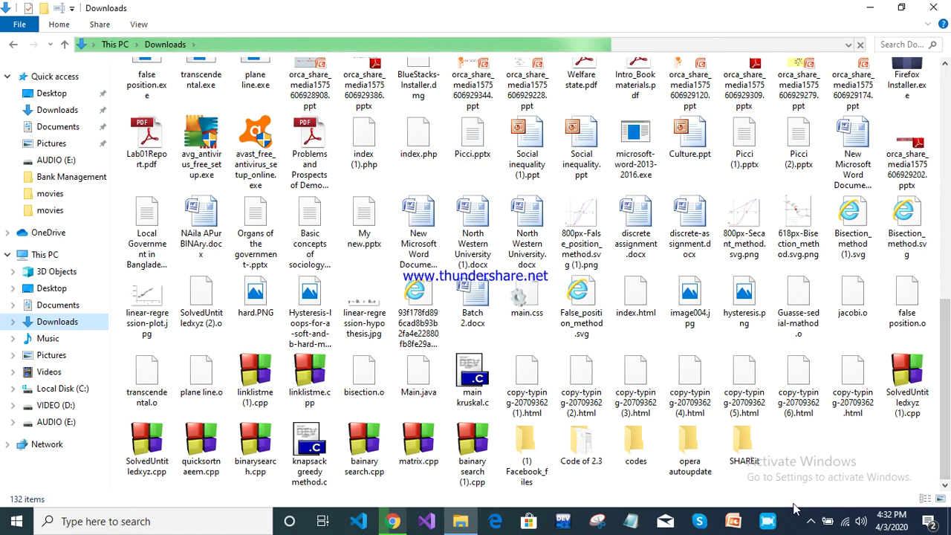
click(926, 499)
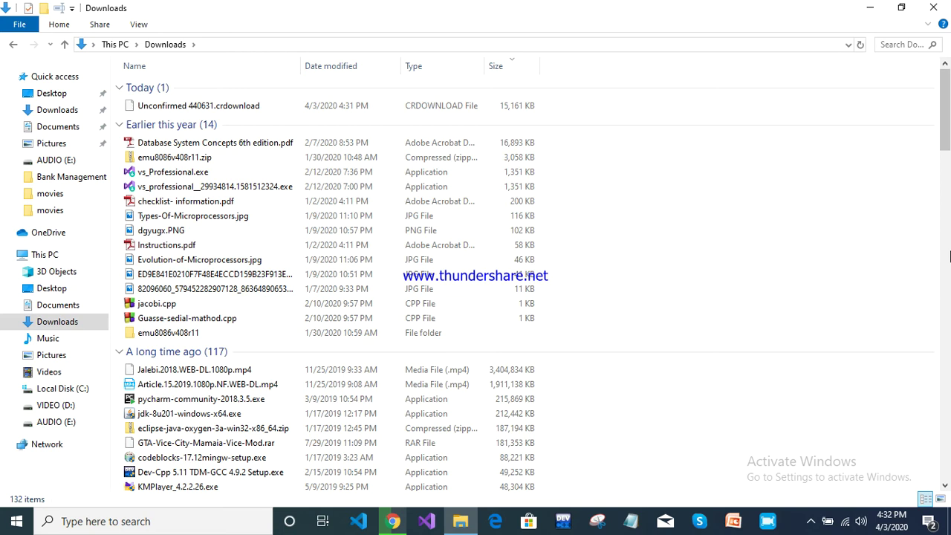
drag(945, 127, 949, 148)
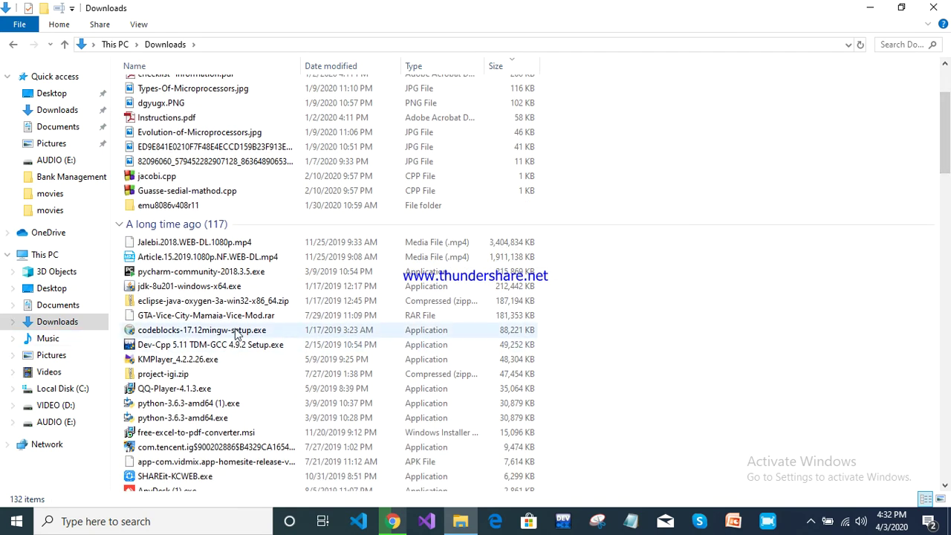
click(266, 334)
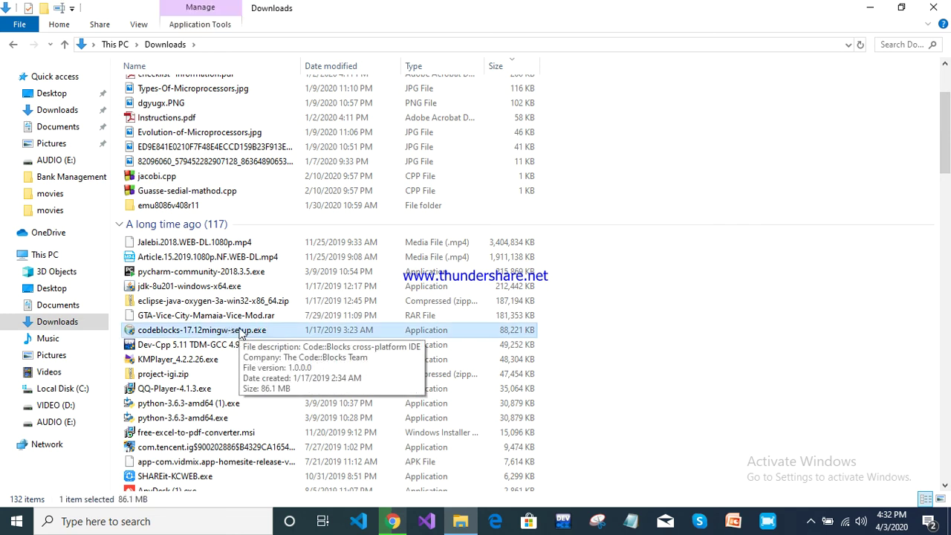
Launch codeblocks-17.12mingw-setup.exe from the Downloads folder and minimize the File Explorer and browser windows to reveal the installer
click(941, 500)
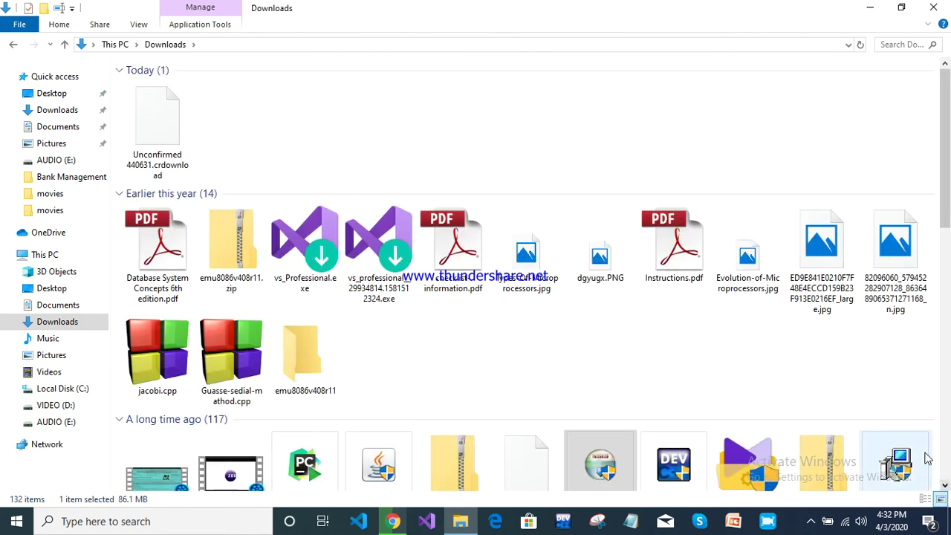
scroll(803, 175, down, 3)
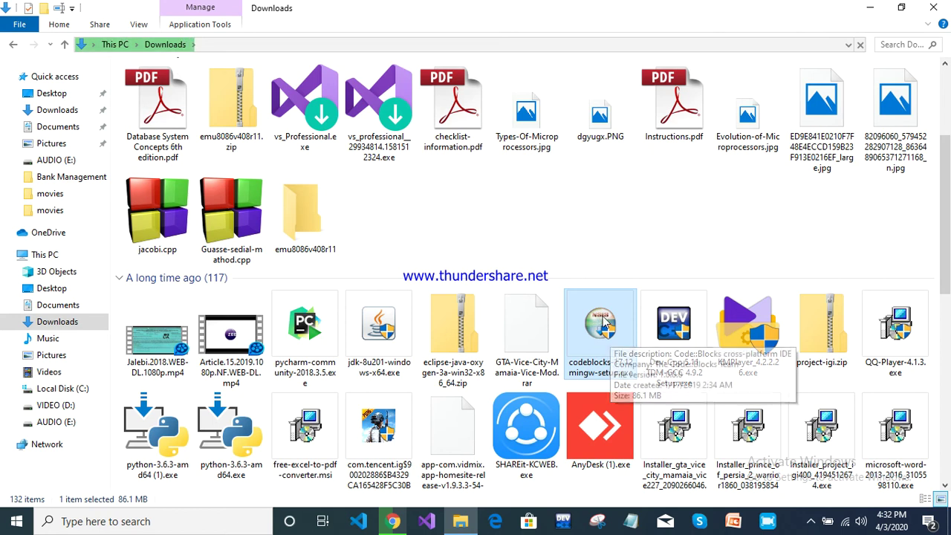
double_click(604, 333)
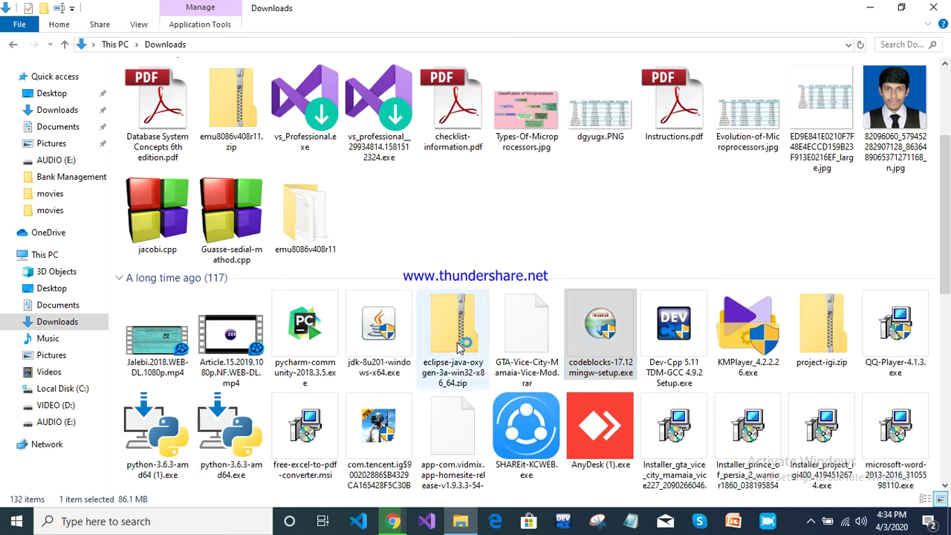
click(873, 9)
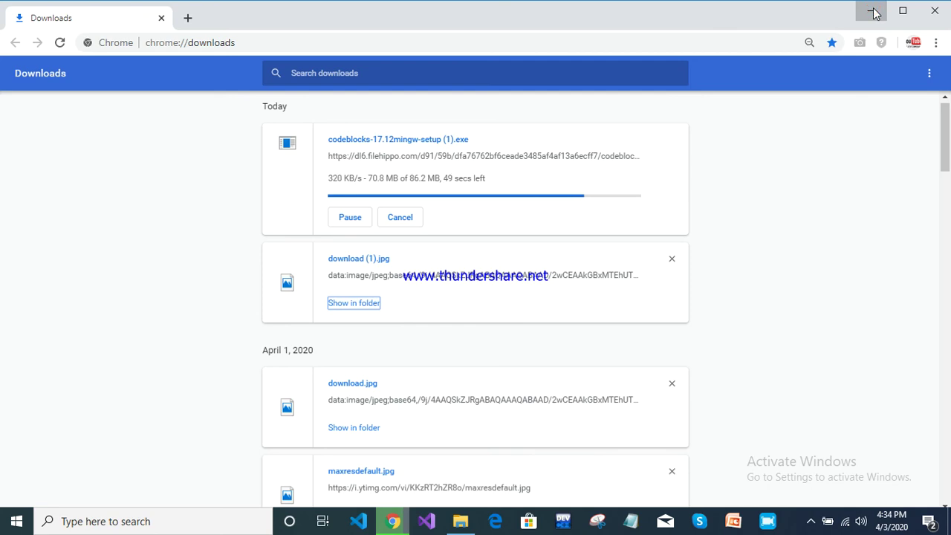
click(873, 11)
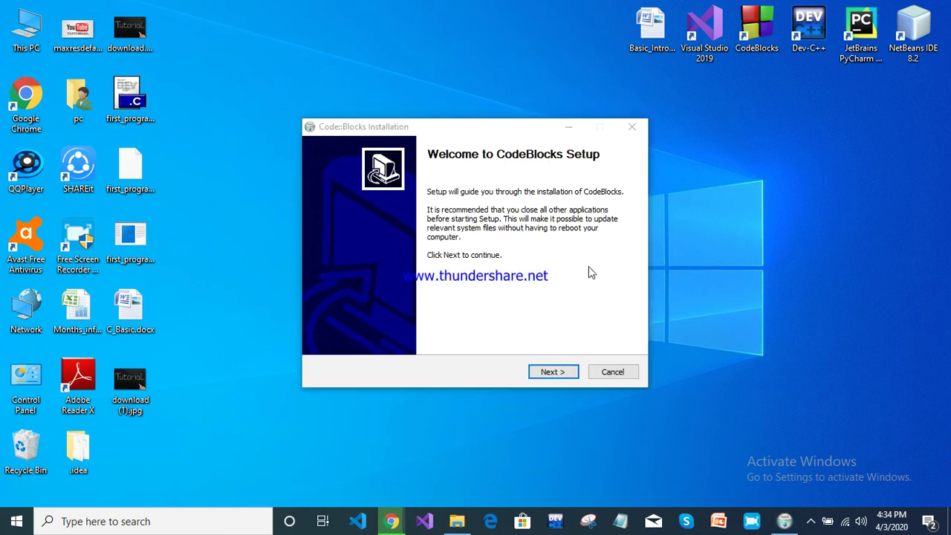
Accept the CodeBlocks license agreement and keep the Full install type with all plugins and tools
click(553, 372)
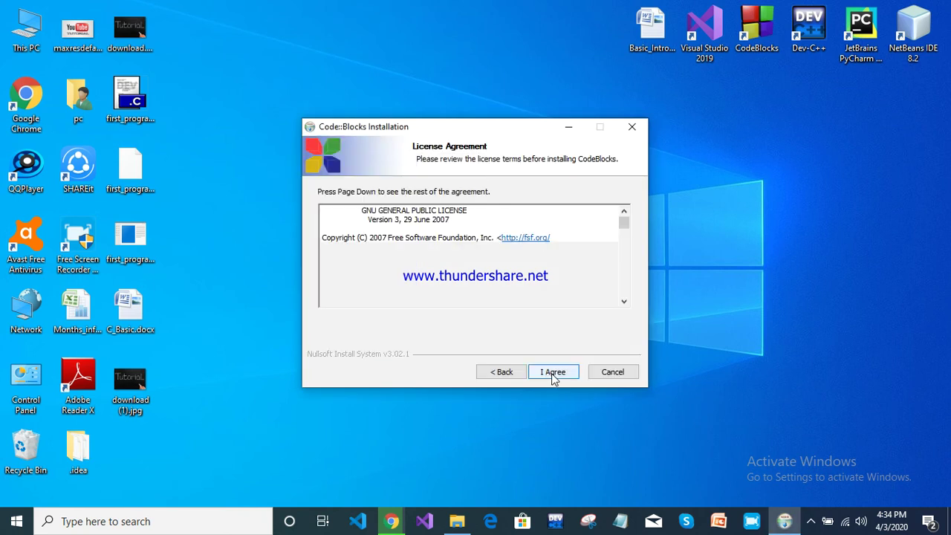
scroll(627, 297, down, 6)
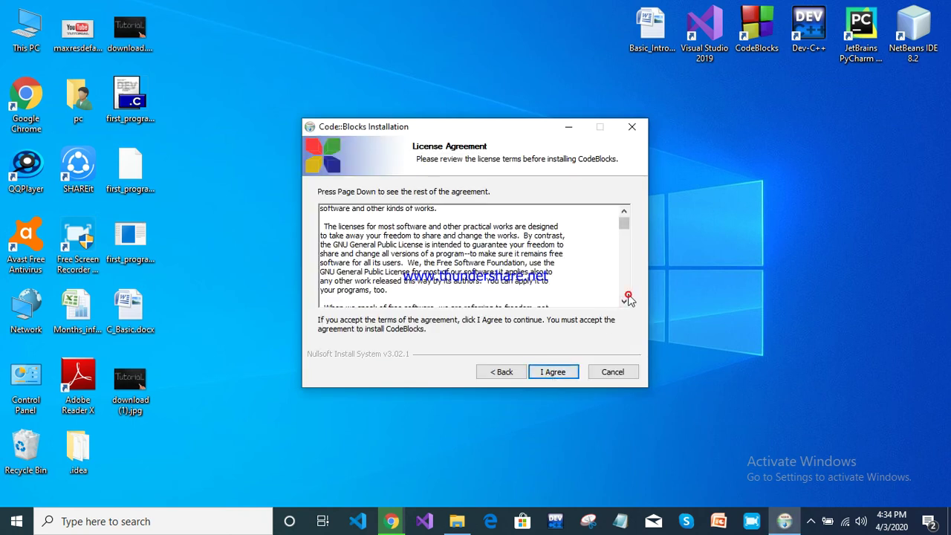
scroll(628, 300, down, 10)
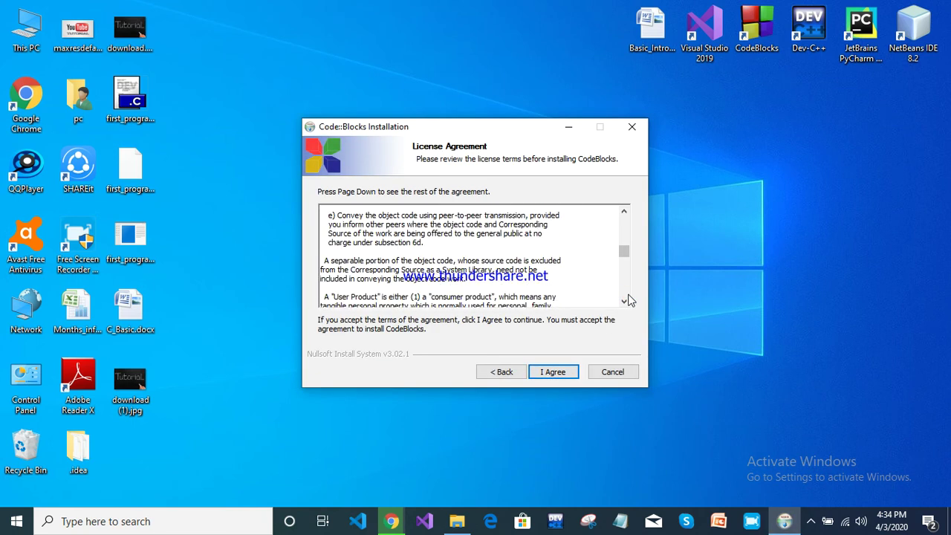
scroll(628, 299, down, 6)
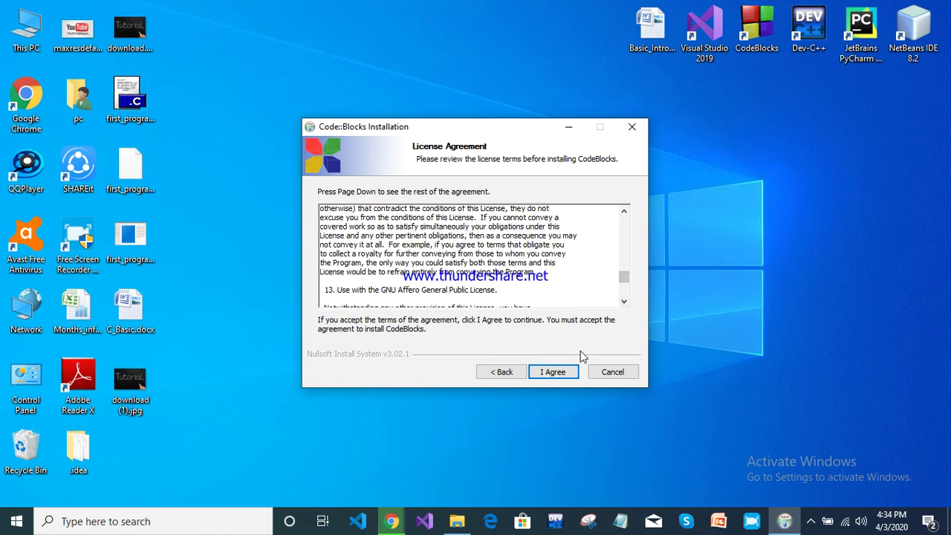
click(569, 373)
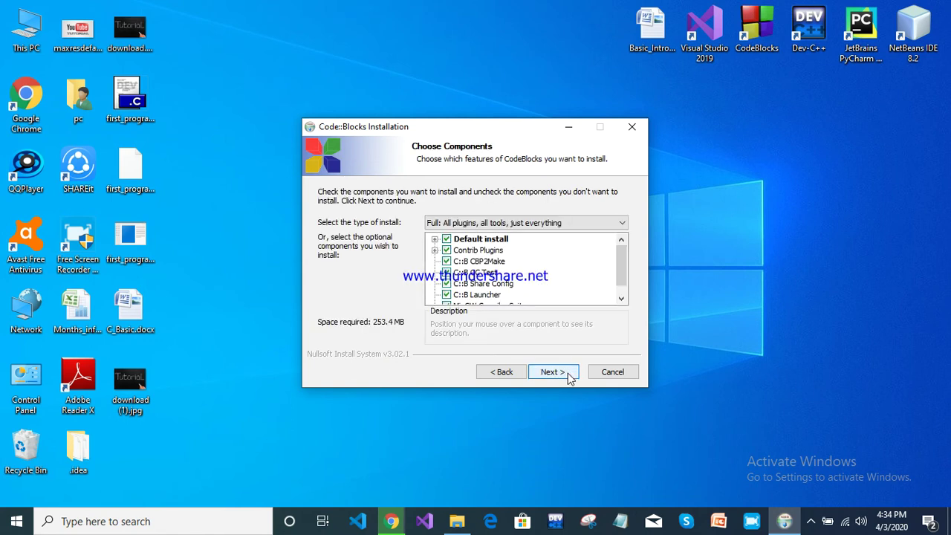
click(567, 374)
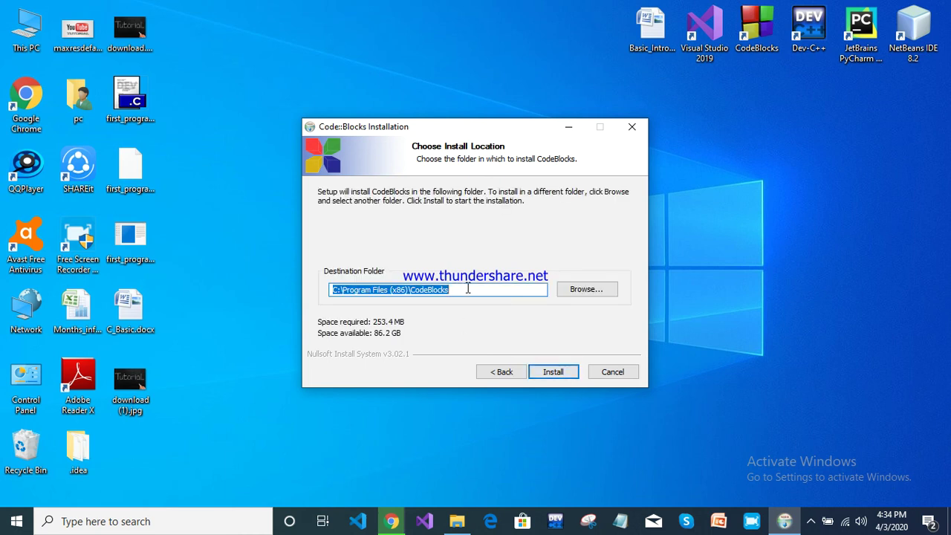
Browse the folders on Local Disk (C:) for an install location and confirm C:\Program Files (x86)\CodeBlocks as the destination folder
click(471, 289)
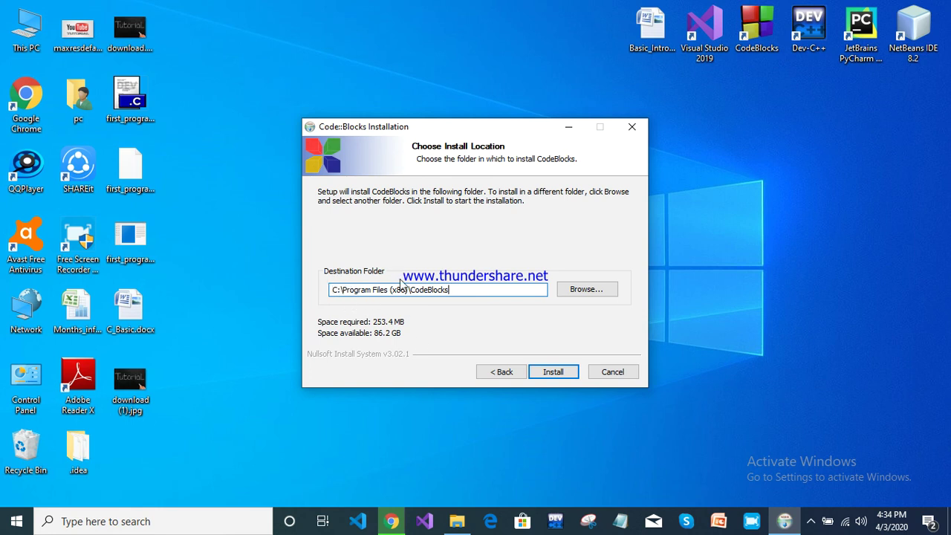
click(604, 290)
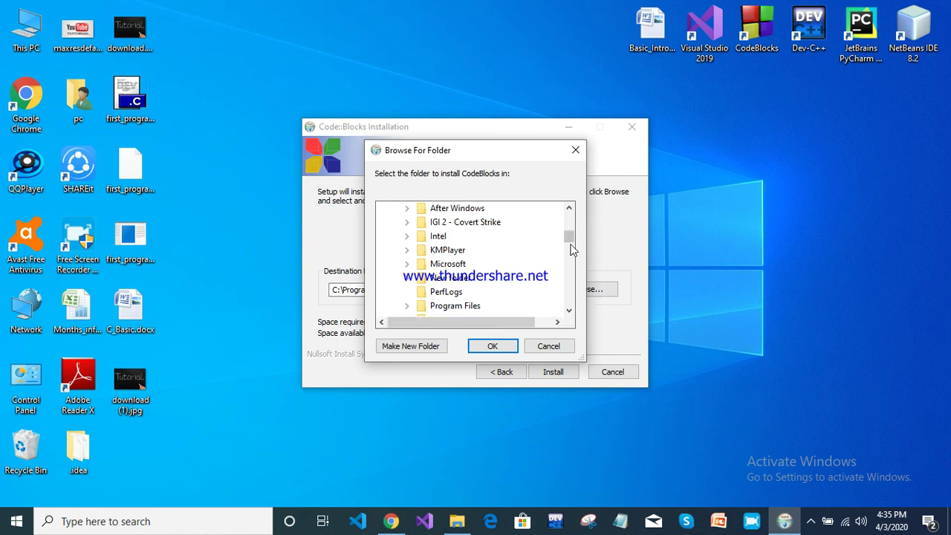
click(573, 212)
click(570, 210)
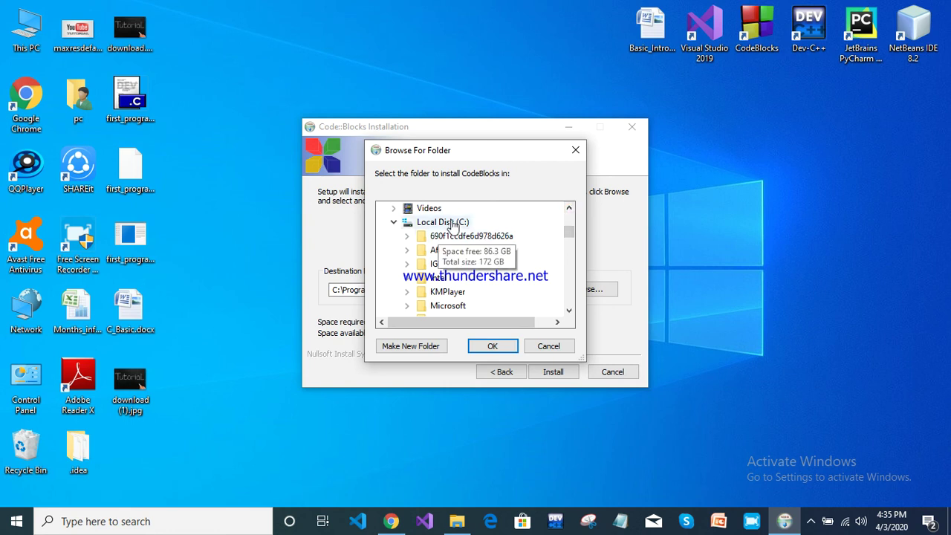
drag(569, 233, 570, 247)
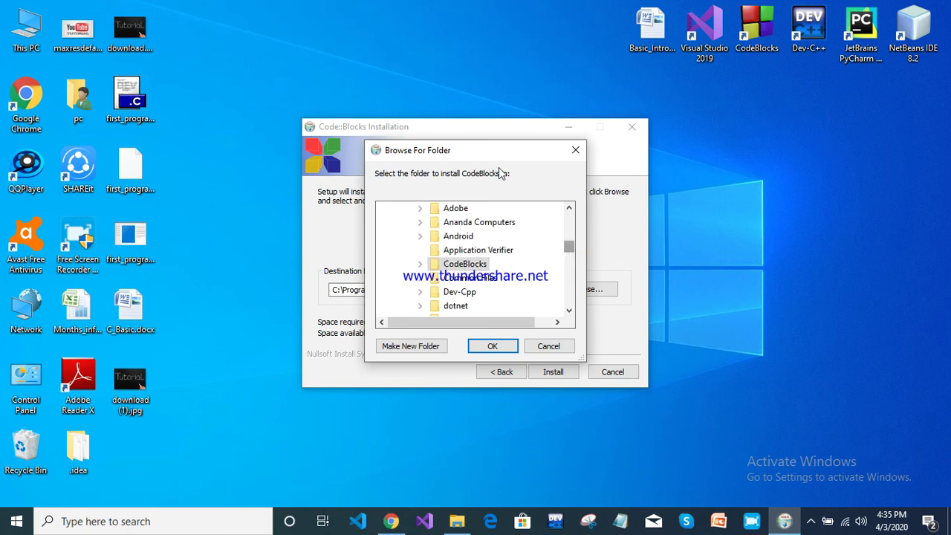
drag(495, 156, 642, 135)
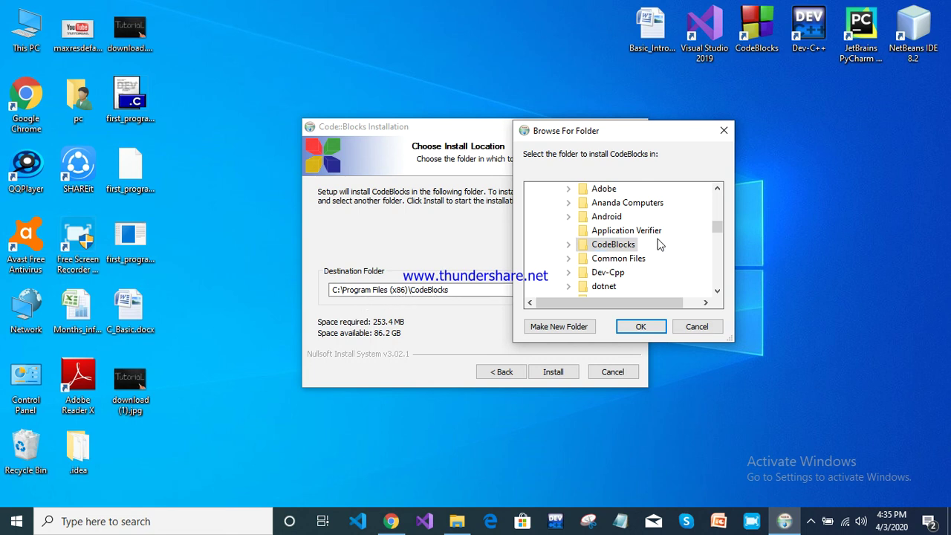
drag(718, 227, 719, 206)
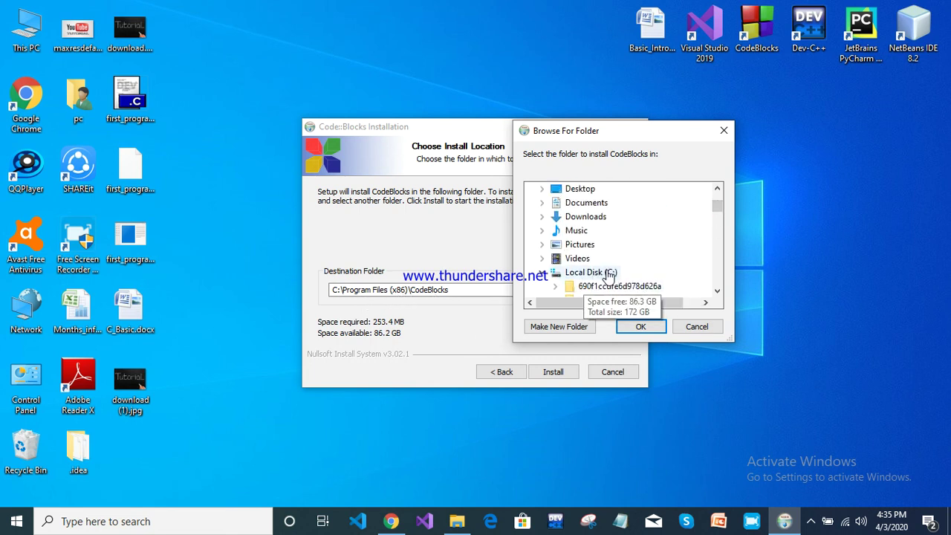
mouse_move(719, 208)
mouse_down()
mouse_move(720, 229)
mouse_move(718, 205)
mouse_up()
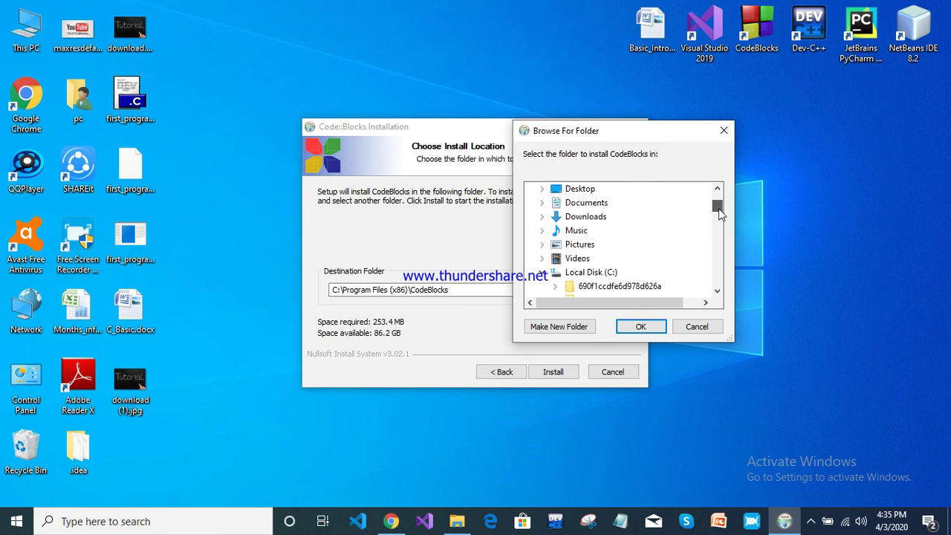
click(640, 328)
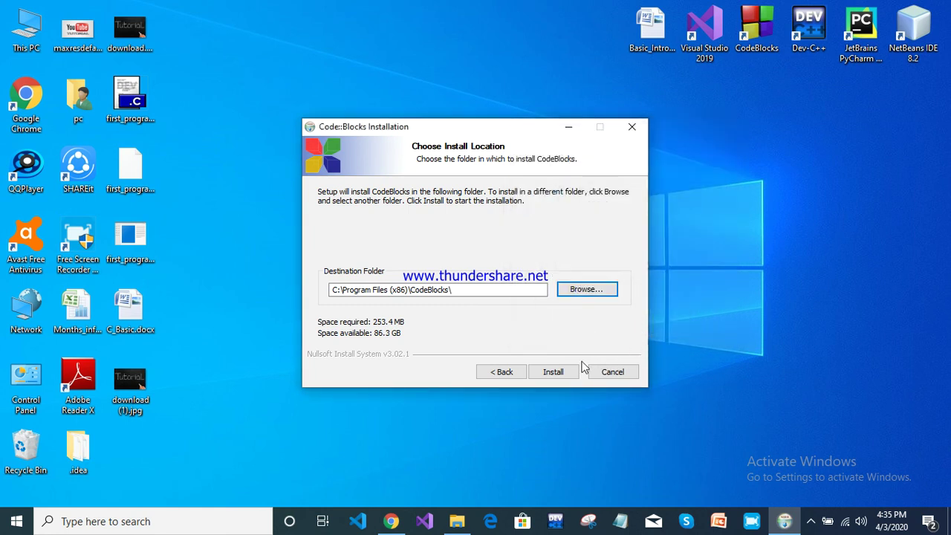
Start the CodeBlocks installation, decline to continue into the already existing target directory and close the setup wizard
click(548, 371)
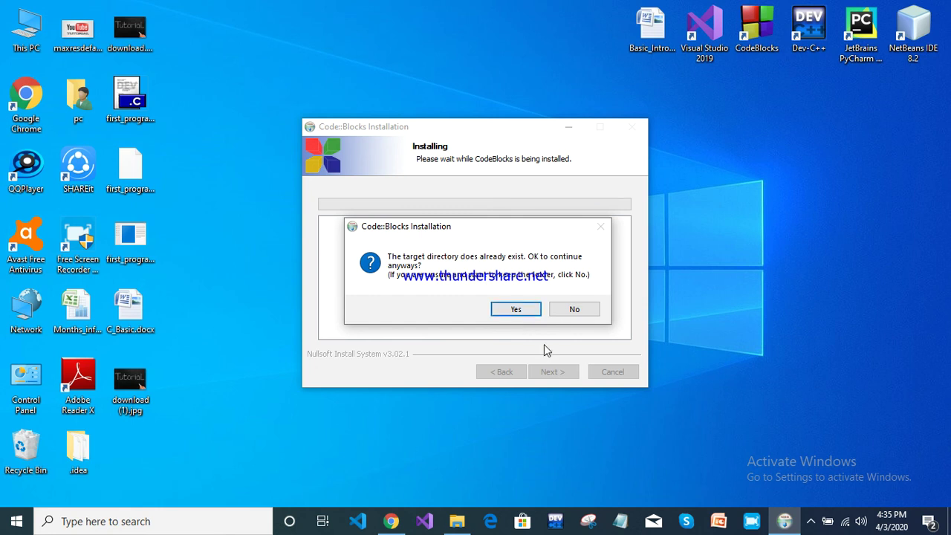
click(570, 309)
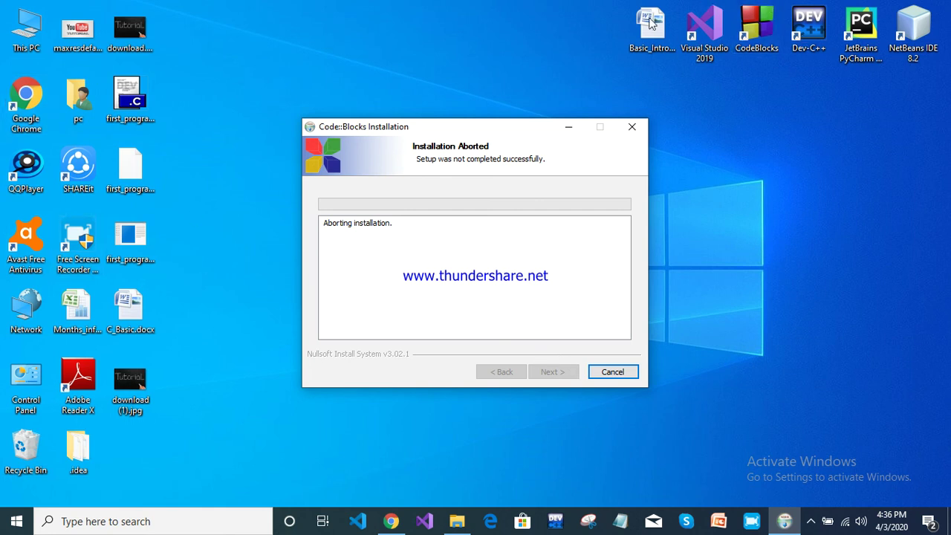
click(631, 127)
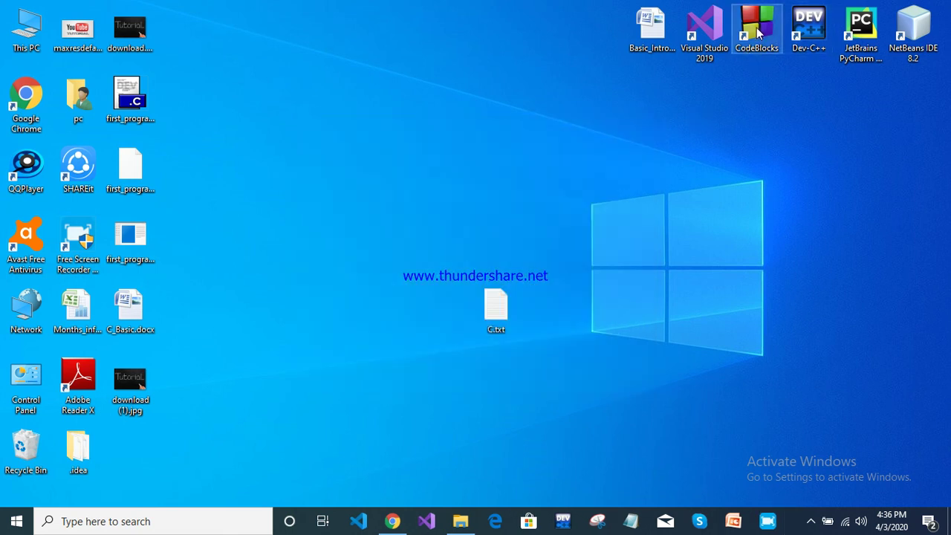